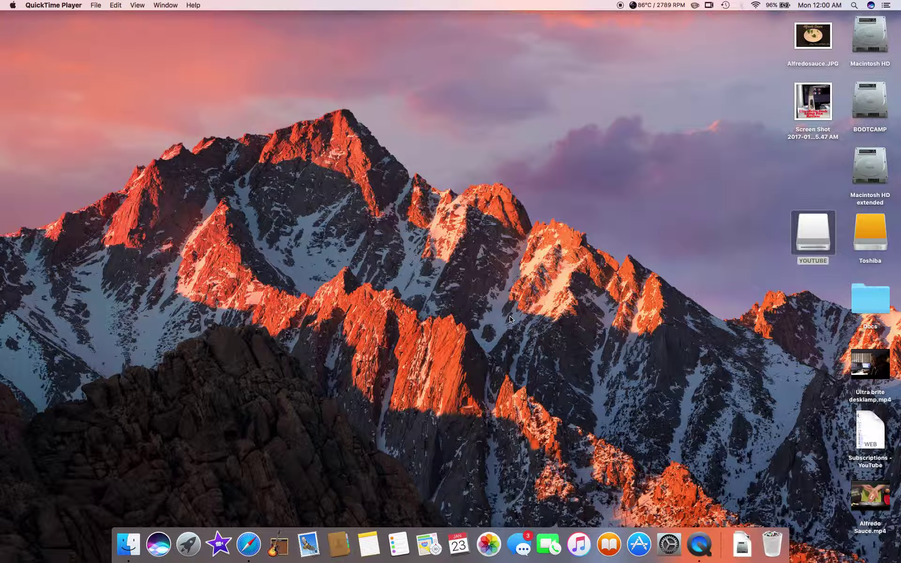
- Open Launchpad with F4 to show the Other folder of utilities
{"action": "key", "text": "F4"}
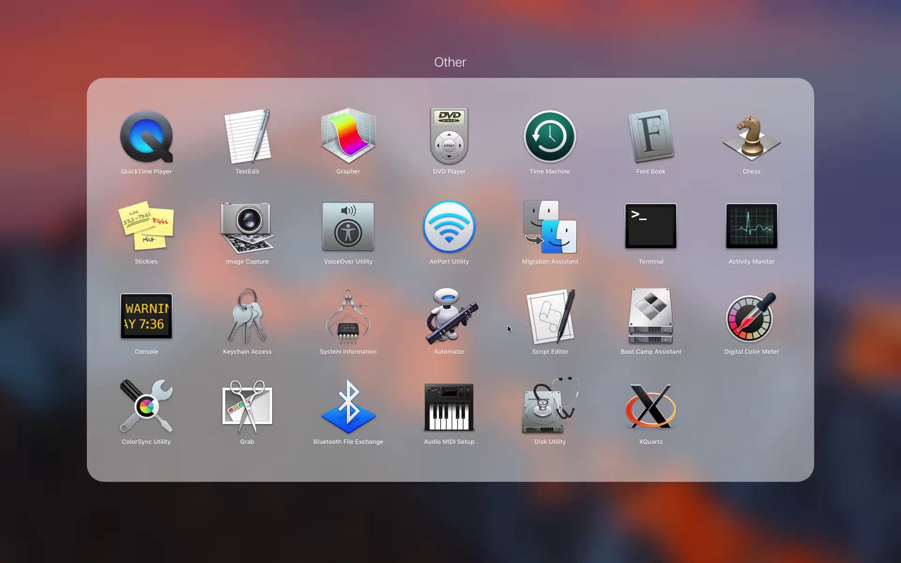
- Leave the Other folder, launch Blackmagic Disk Speed Test and open its settings menu
{"action": "key", "text": "Escape"}
{"action": "left_click", "coordinate": [428, 455]}
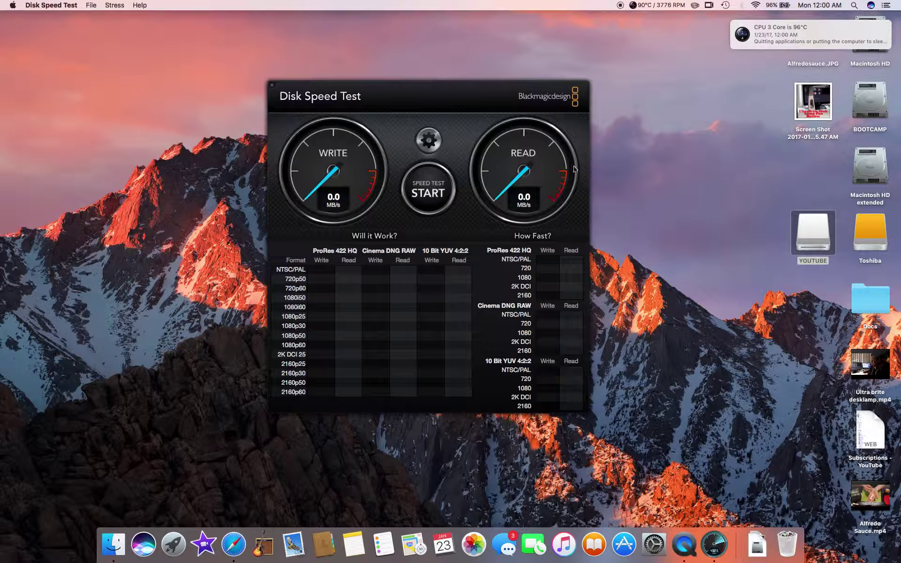
{"action": "left_click", "coordinate": [428, 140]}
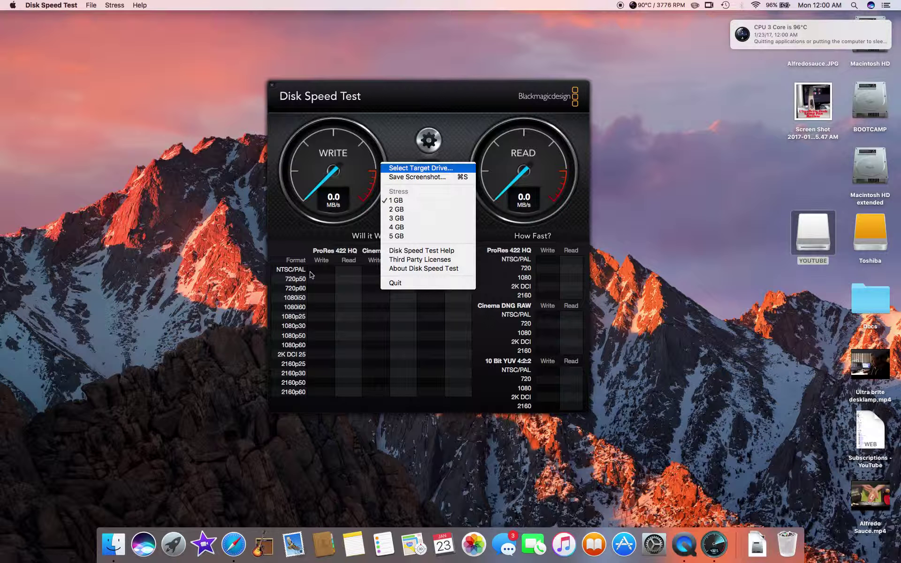
- Choose the Toshiba drive as the test target and start the speed test
{"action": "left_click", "coordinate": [421, 169]}
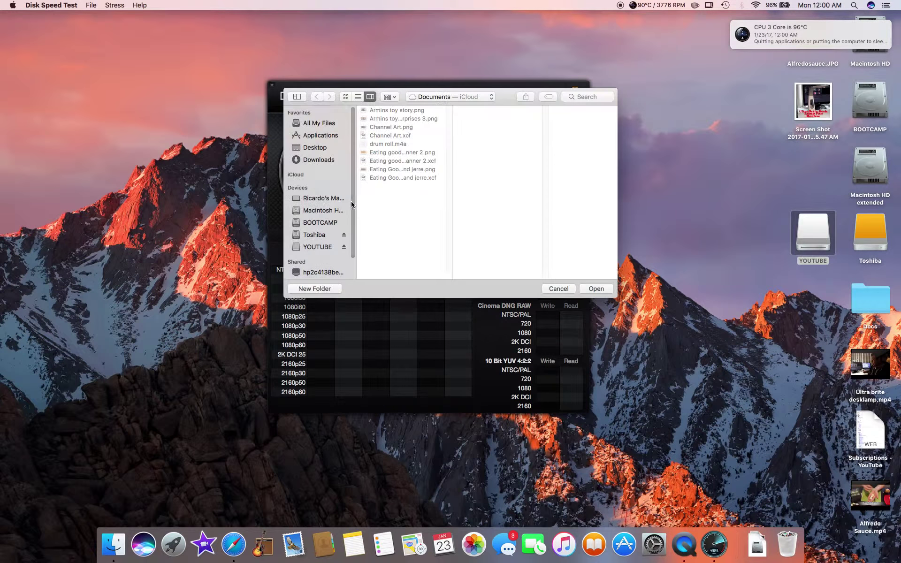
{"action": "left_click", "coordinate": [320, 248]}
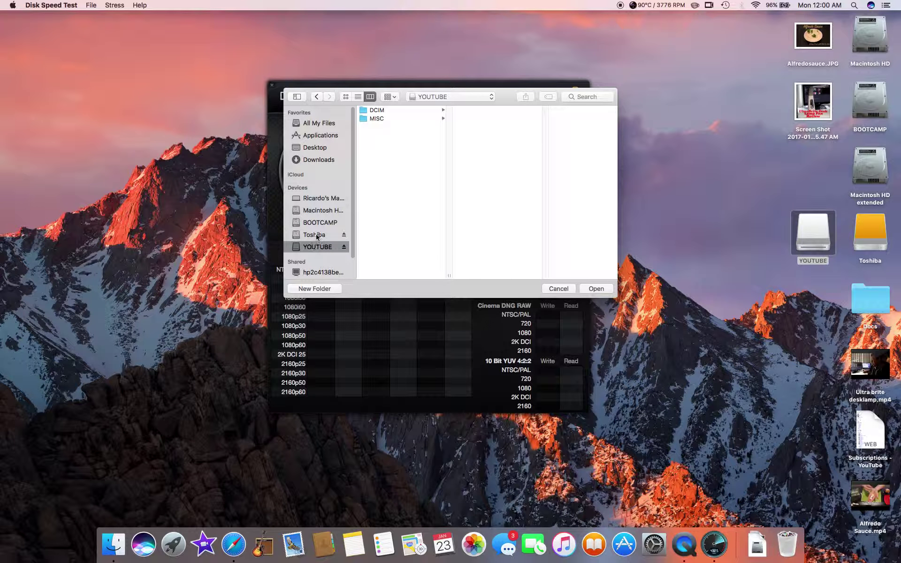
{"action": "left_click", "coordinate": [317, 236]}
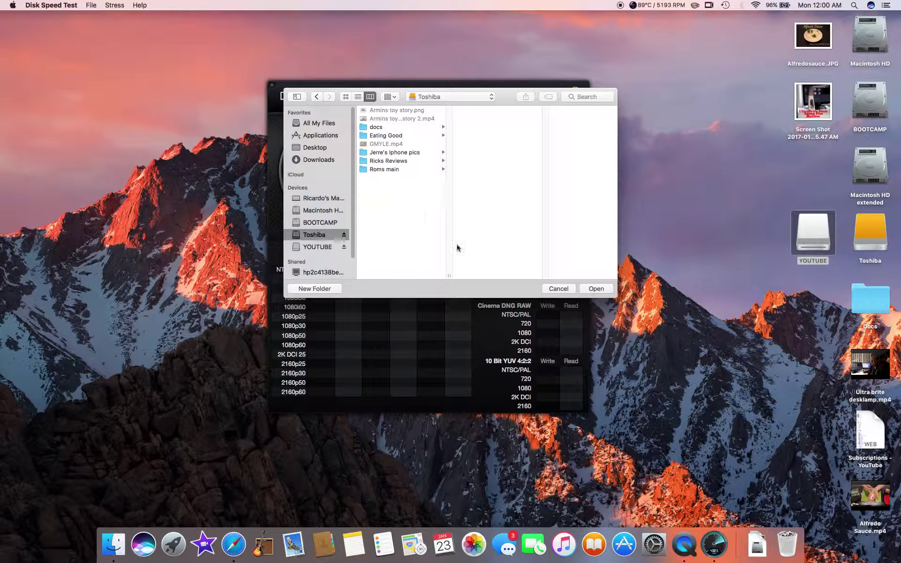
{"action": "left_click", "coordinate": [596, 289]}
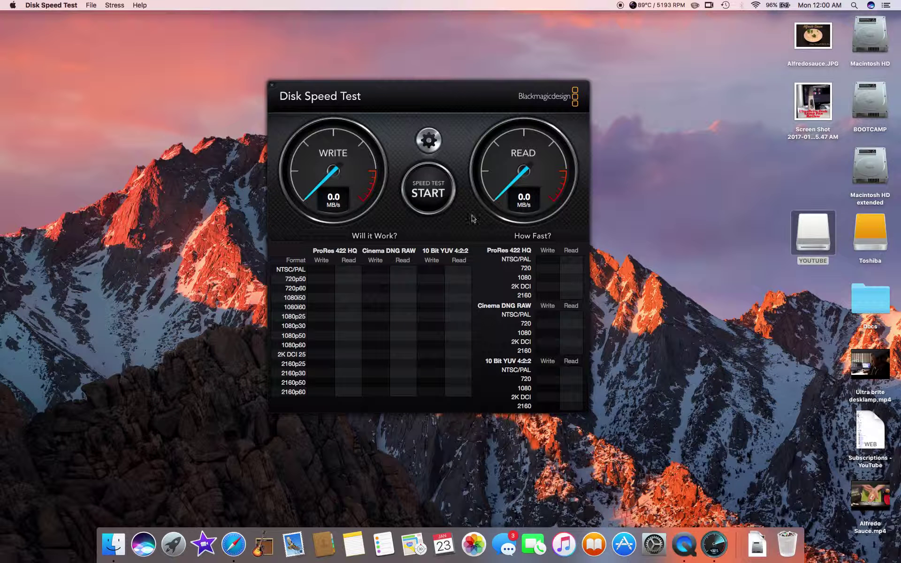
{"action": "left_click", "coordinate": [428, 188]}
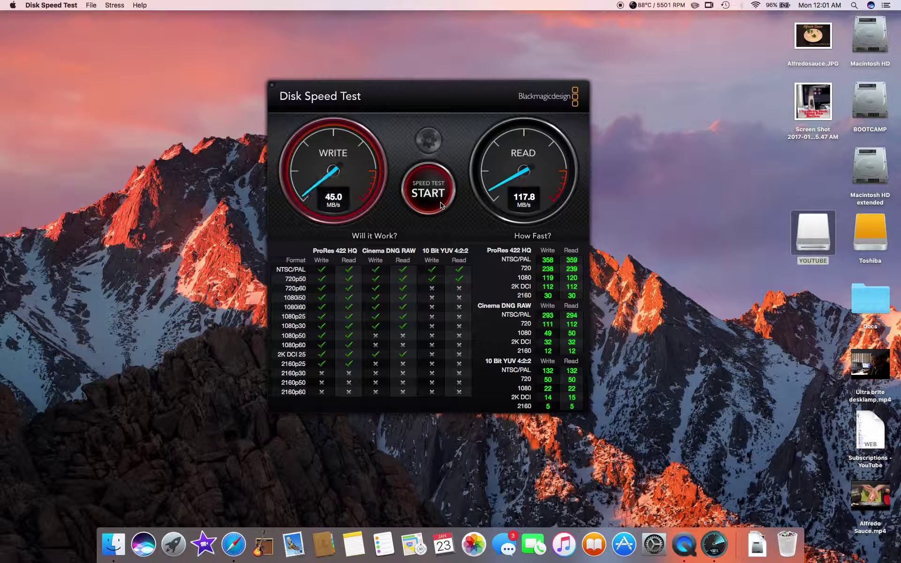
- Stop the test at 116.9 MB/s write and 117.8 MB/s read, then reopen settings
{"action": "left_click", "coordinate": [442, 205]}
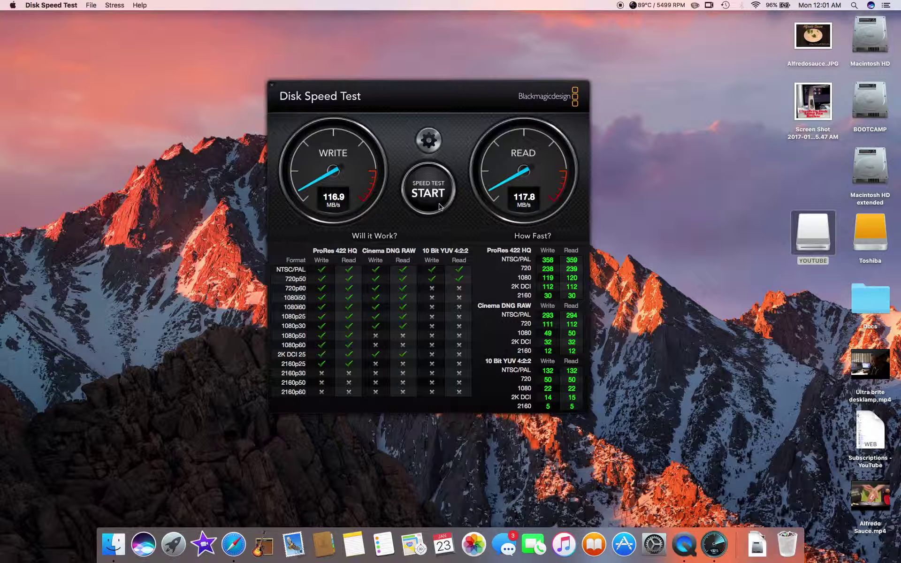
{"action": "left_click", "coordinate": [429, 140]}
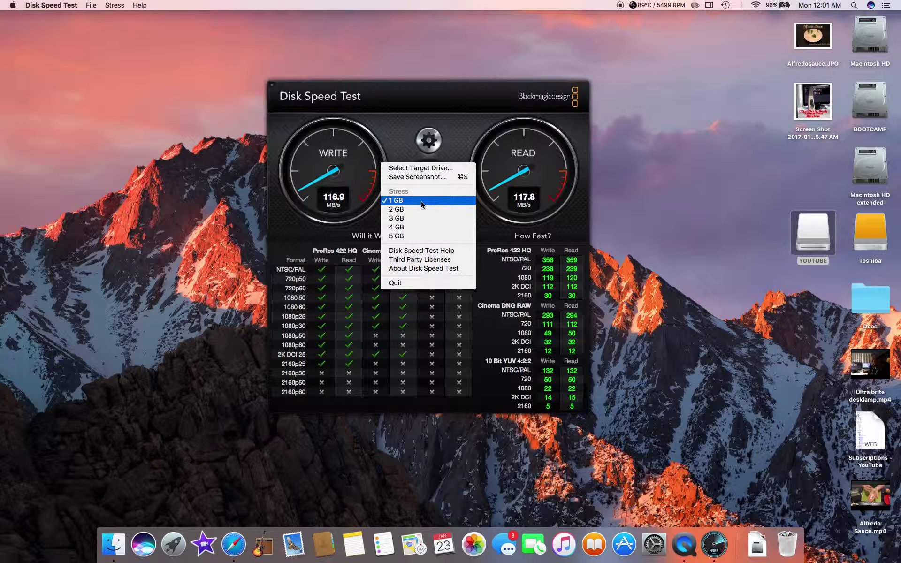
{"action": "left_click", "coordinate": [419, 168]}
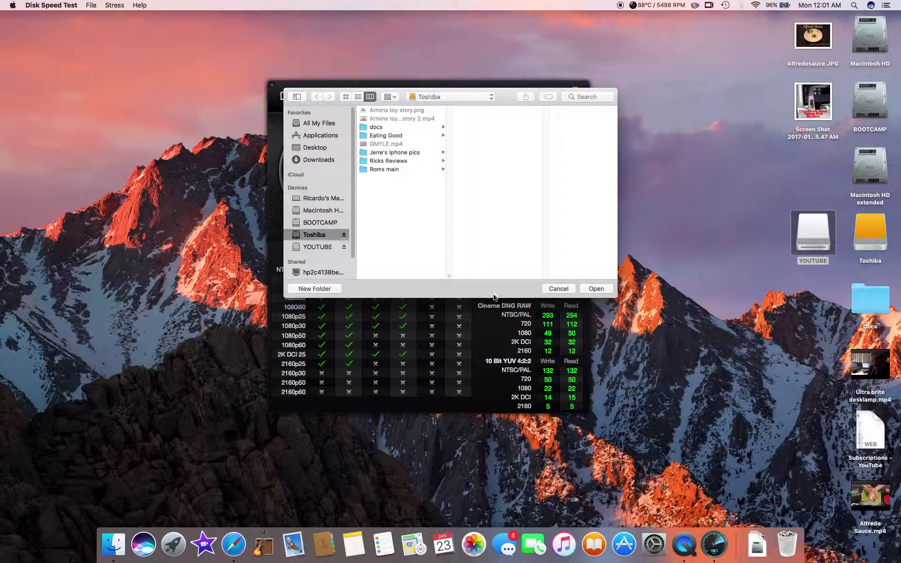
{"action": "left_click", "coordinate": [558, 289]}
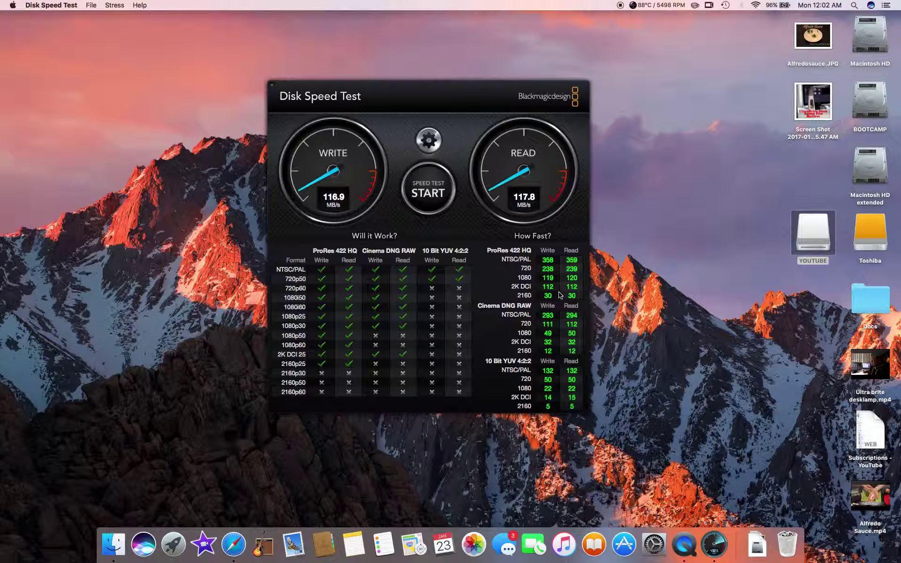